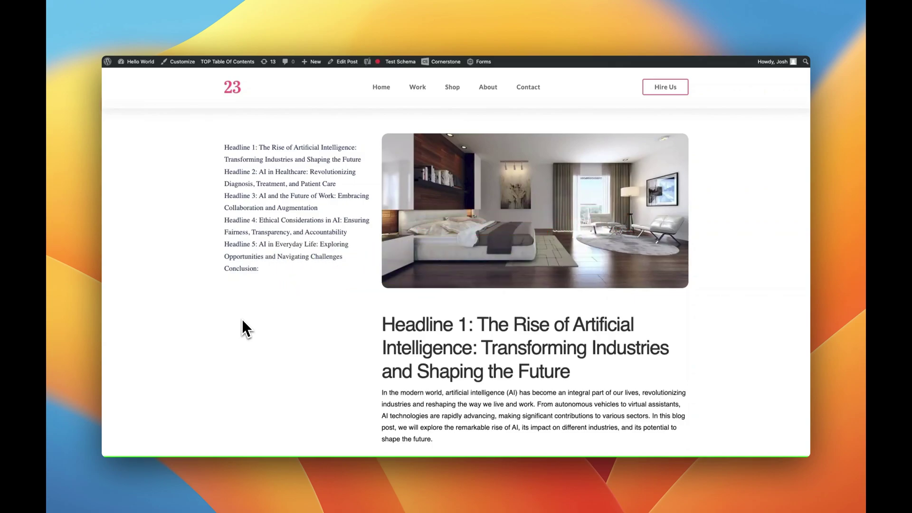
Step: Scroll down the blog post to see the existing red progress bar
{"action": "scroll", "coordinate": [243, 321], "scroll_direction": "down", "scroll_amount": 5}
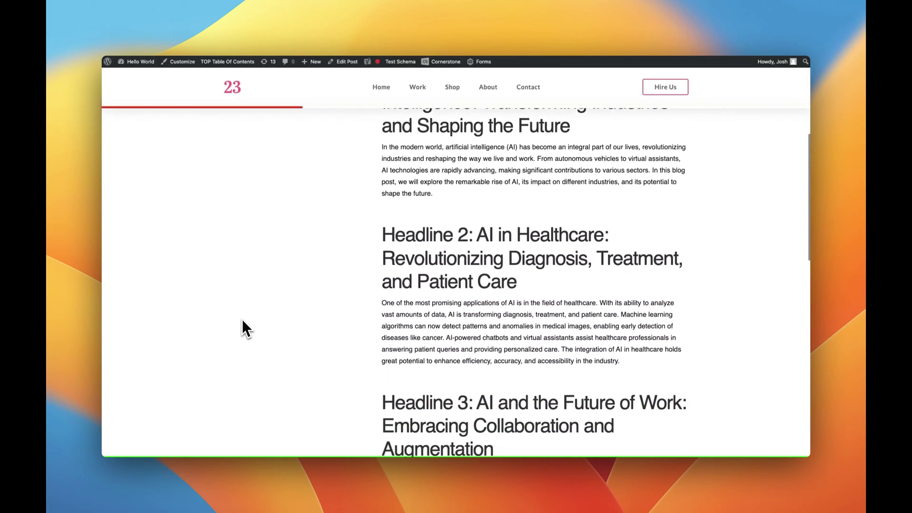
{"action": "scroll", "coordinate": [242, 320], "scroll_direction": "down", "scroll_amount": 6}
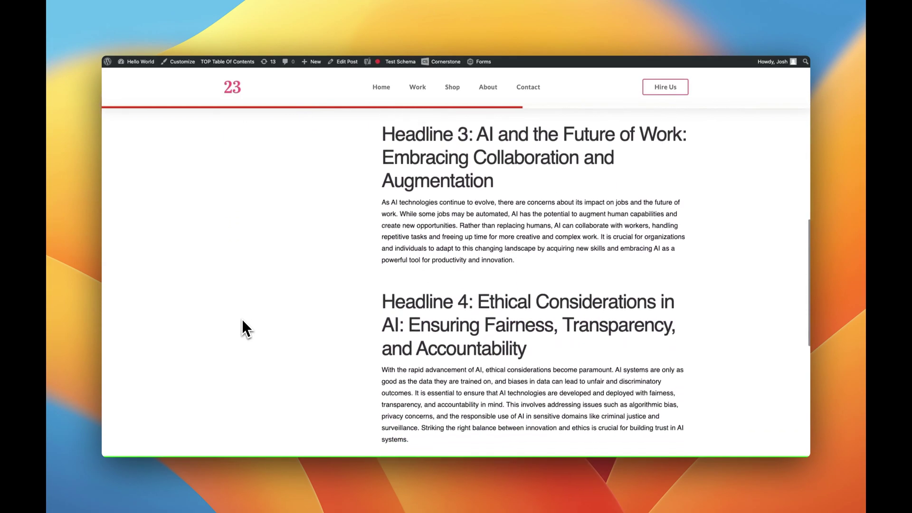
{"action": "scroll", "coordinate": [242, 320], "scroll_direction": "down", "scroll_amount": 3}
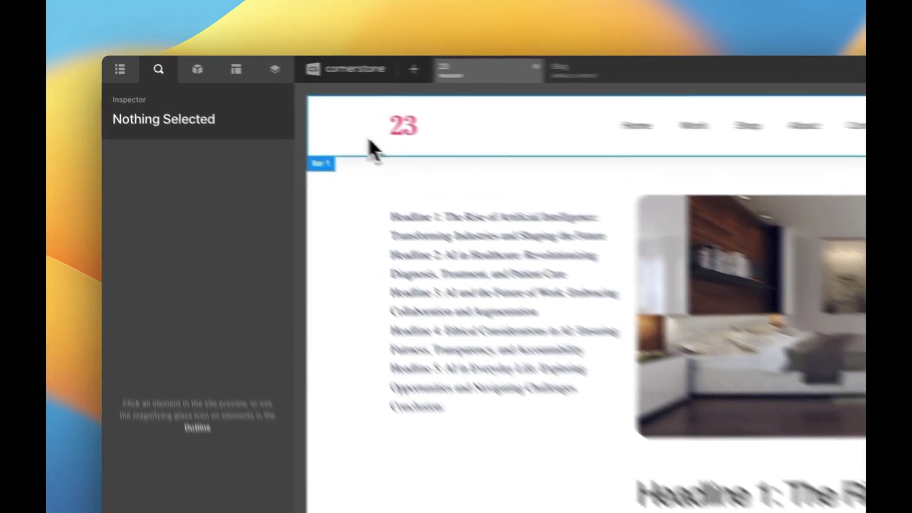
Step: Select Bar 1, switch to the Outline, and add Bar 2 beneath it
{"action": "left_click", "coordinate": [271, 110]}
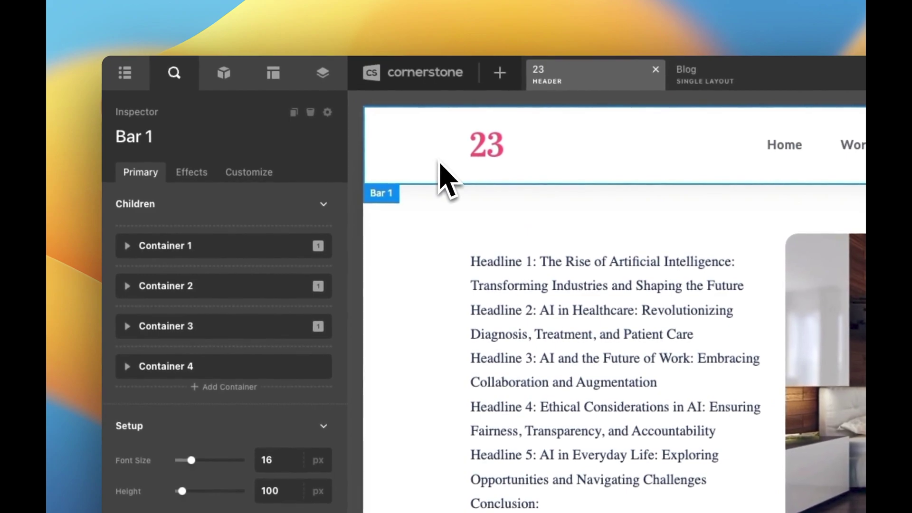
{"action": "left_click", "coordinate": [125, 73]}
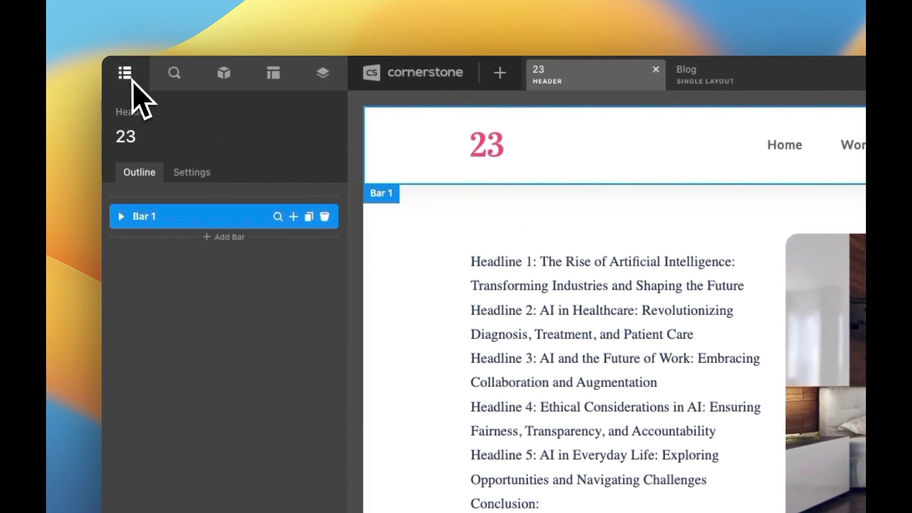
{"action": "left_click", "coordinate": [235, 239]}
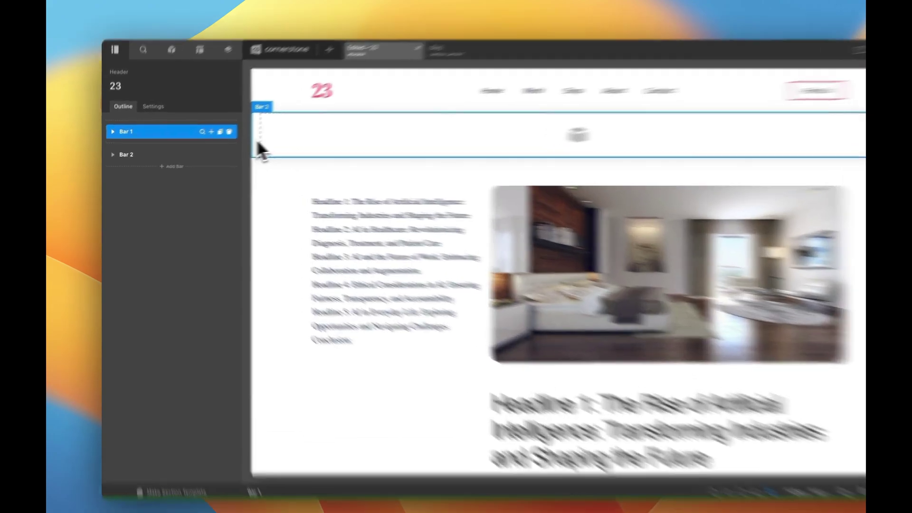
Step: Select Bar 2 and tick Sticky under its Setup > Options
{"action": "left_click", "coordinate": [239, 145]}
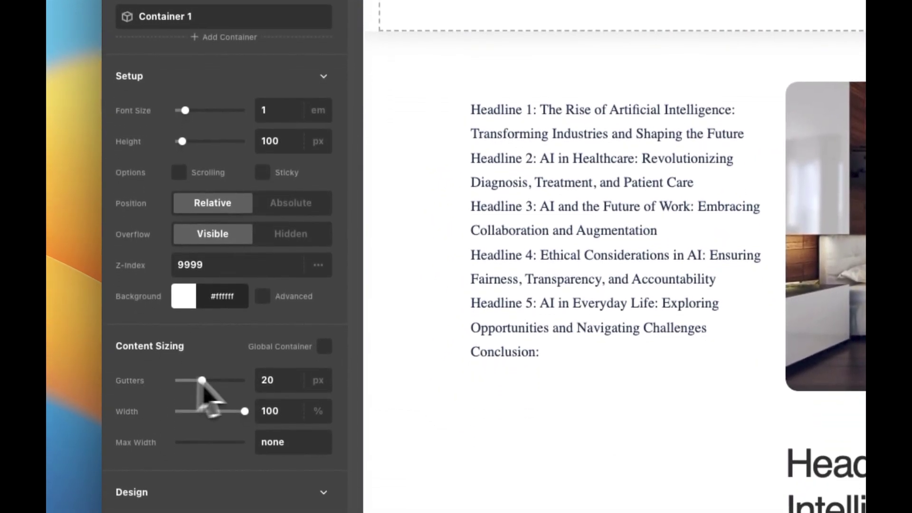
{"action": "left_click", "coordinate": [285, 380]}
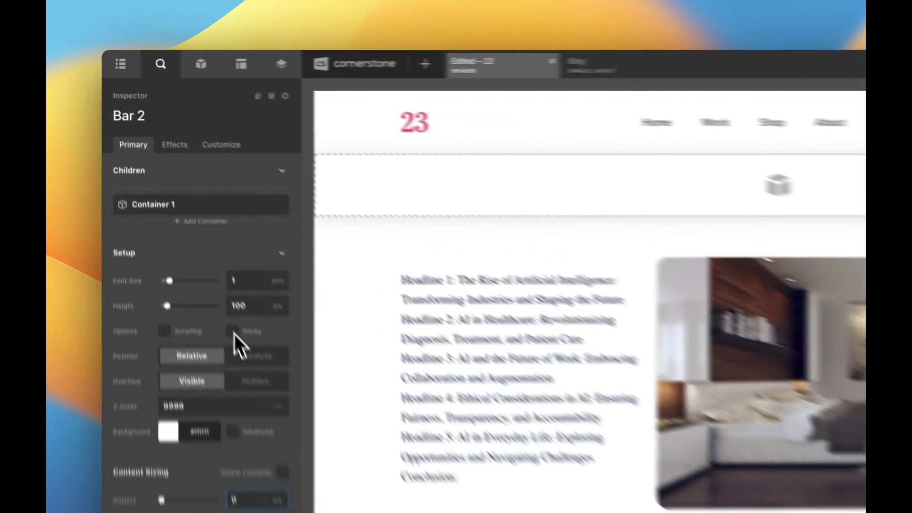
{"action": "left_click", "coordinate": [182, 229]}
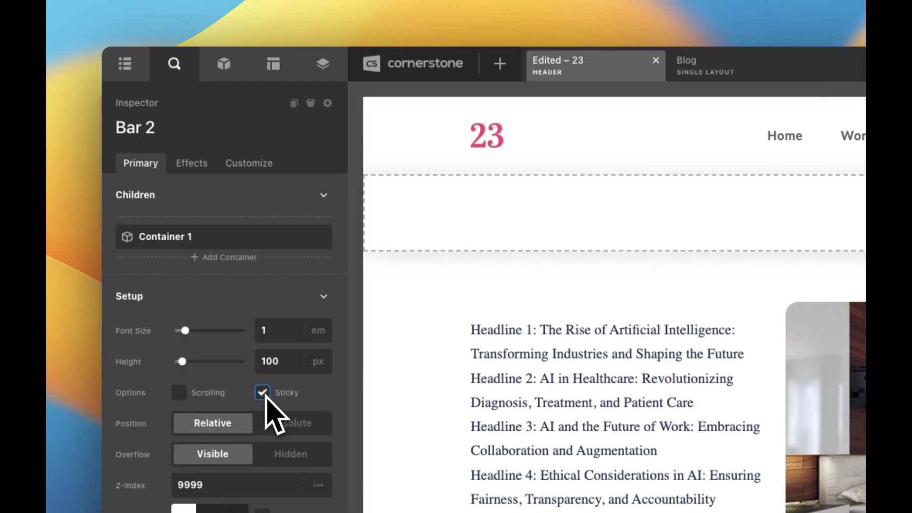
Step: Search Elements for 'div' and place a Div inside Bar 2
{"action": "left_click", "coordinate": [221, 67]}
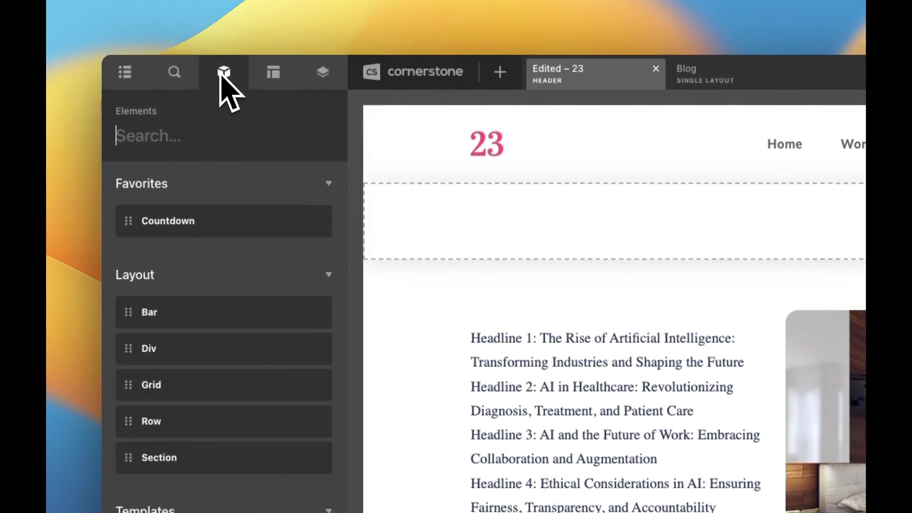
{"action": "type", "text": "div"}
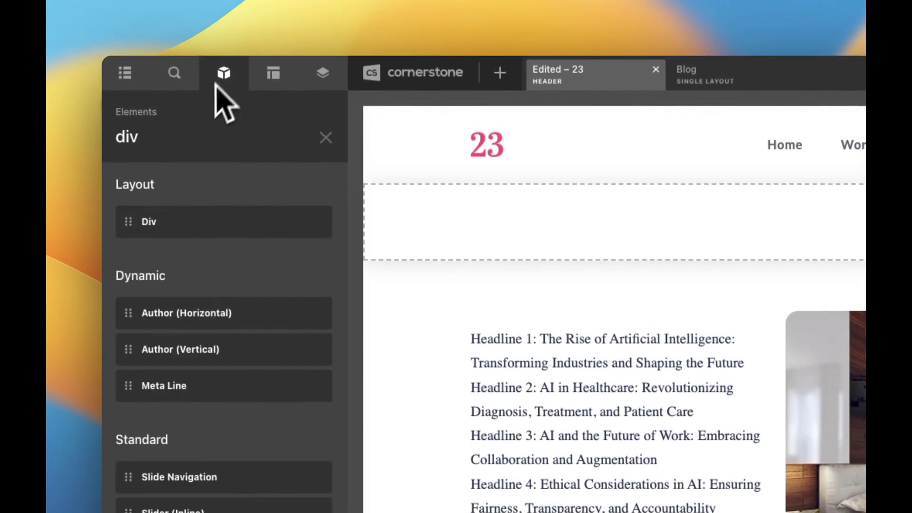
{"action": "left_click_drag", "start_coordinate": [158, 220], "coordinate": [440, 209]}
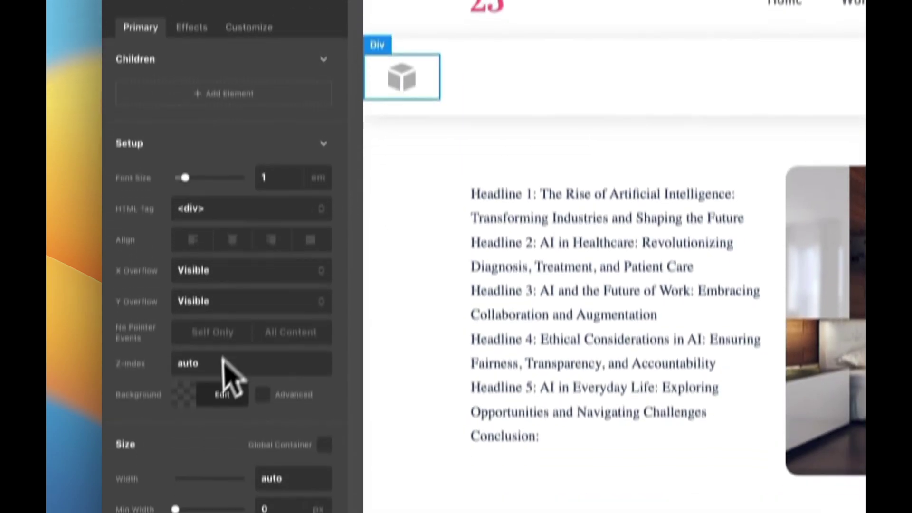
Step: Give the Div a fully opaque rgb(15, 0, 255) blue background
{"action": "left_click", "coordinate": [202, 357]}
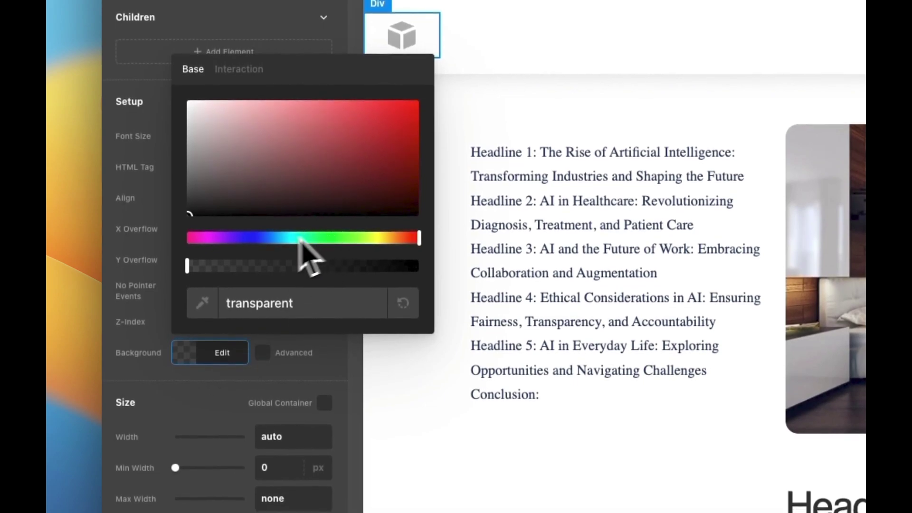
{"action": "left_click", "coordinate": [263, 239]}
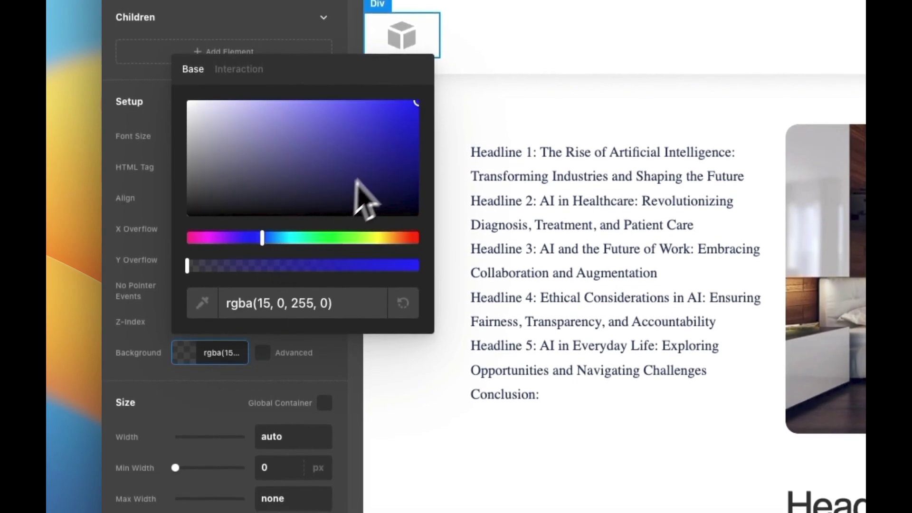
{"action": "left_click", "coordinate": [418, 265]}
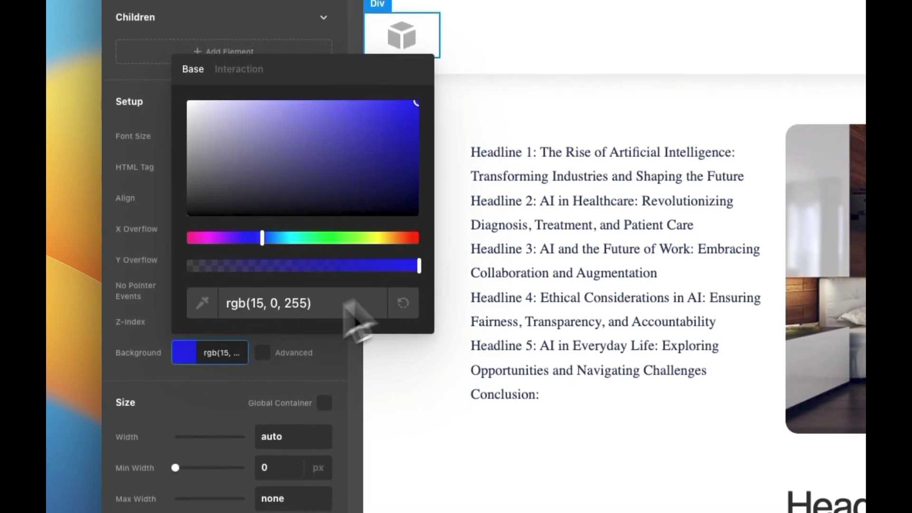
{"action": "left_click", "coordinate": [349, 339]}
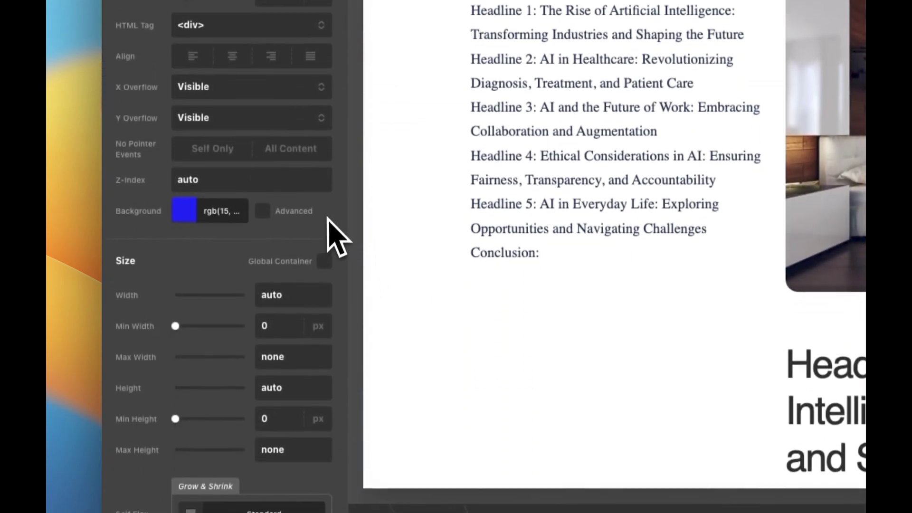
Step: Set the Div's width to 100%
{"action": "left_click", "coordinate": [276, 288]}
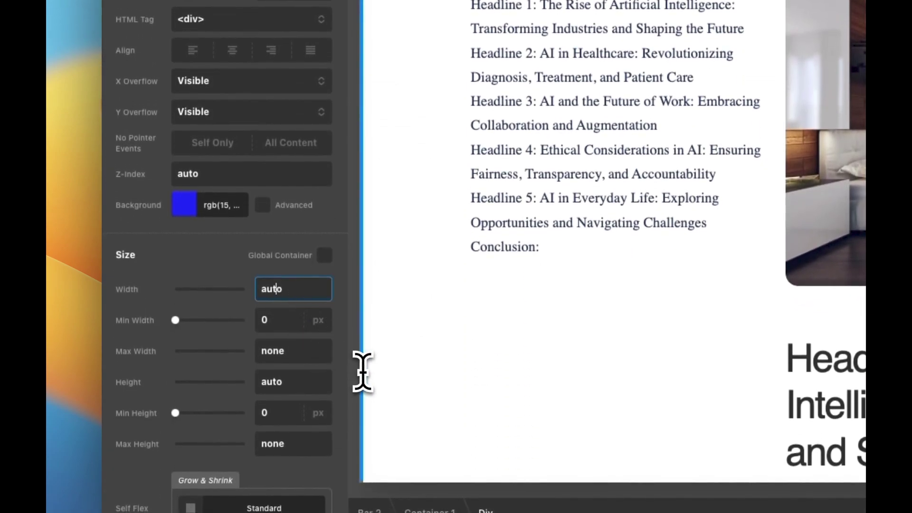
{"action": "key", "text": "super+a"}
{"action": "type", "text": "100"}
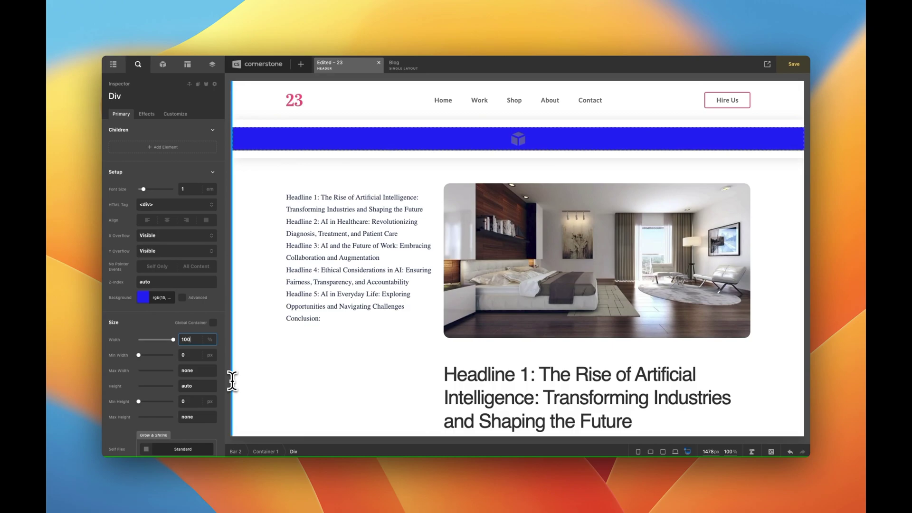
Step: Switch to raw value mode and replace the Div's 100% width with var(--scroll-depth)
{"action": "key", "text": "alt"}
{"action": "scroll", "coordinate": [165, 234], "scroll_direction": "down", "scroll_amount": 5}
{"action": "left_click", "coordinate": [174, 291]}
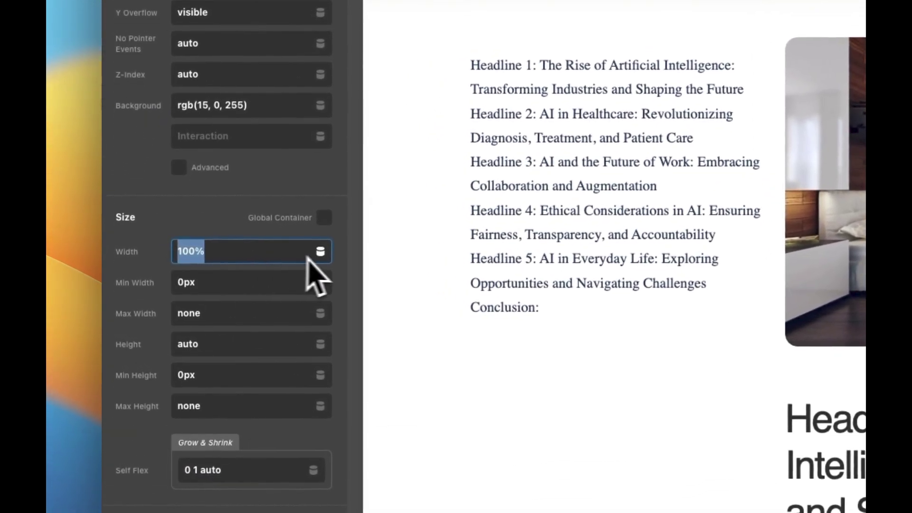
{"action": "left_click", "coordinate": [257, 256]}
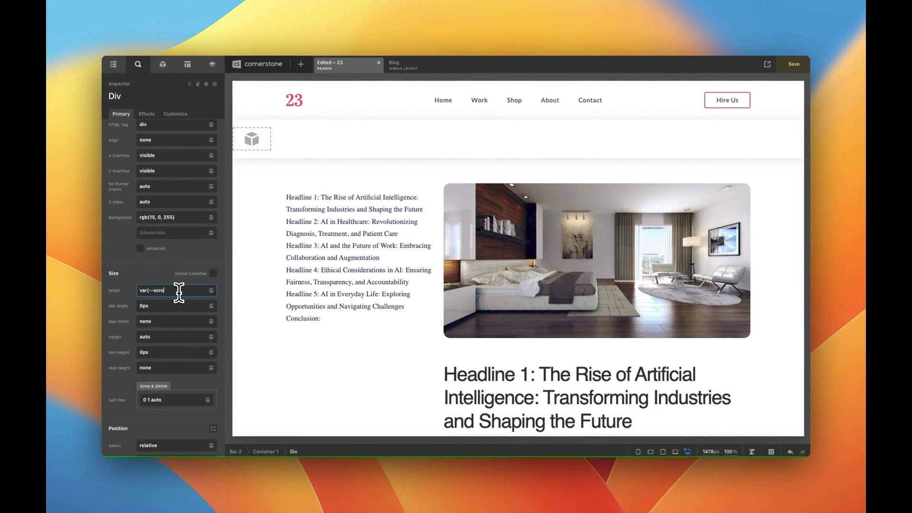
{"action": "type", "text": "r(--scroll-depth)"}
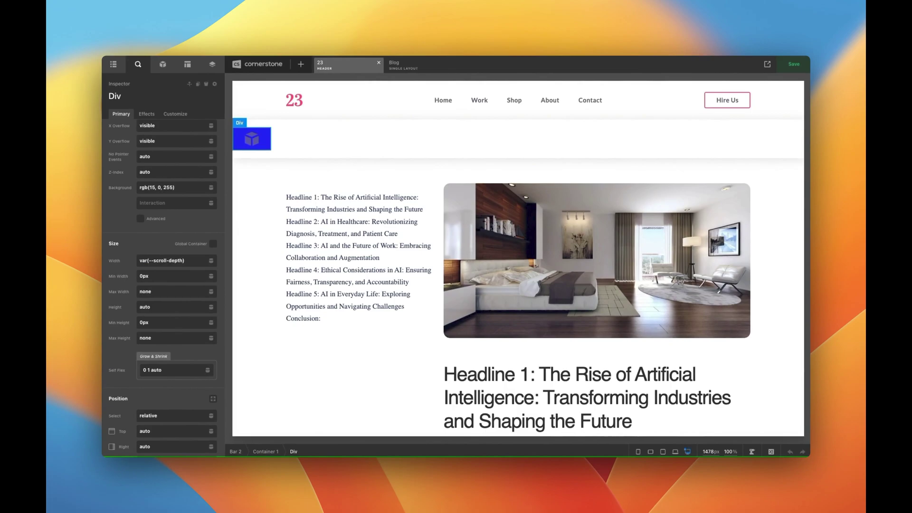
Step: Paste a scroll listener setting --scroll-depth on documentElement into Header JS, then close the editor
{"action": "left_click", "coordinate": [770, 451]}
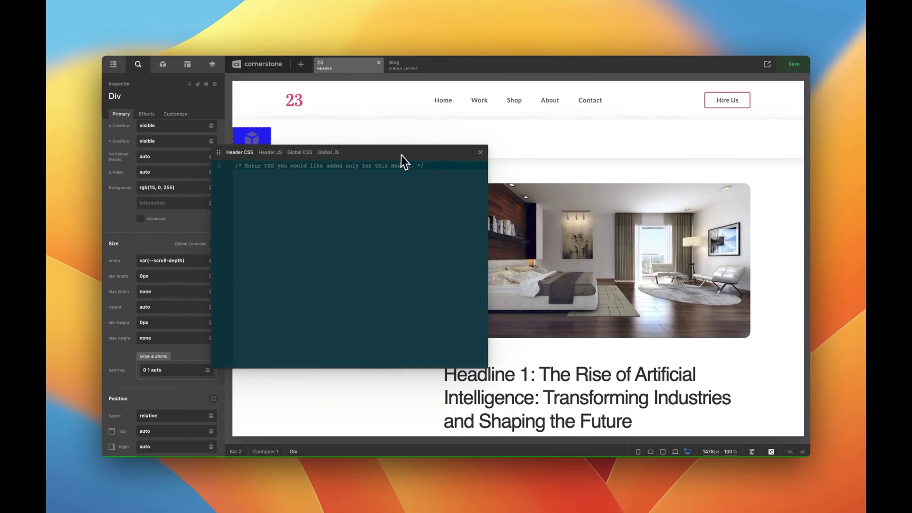
{"action": "left_click", "coordinate": [278, 153]}
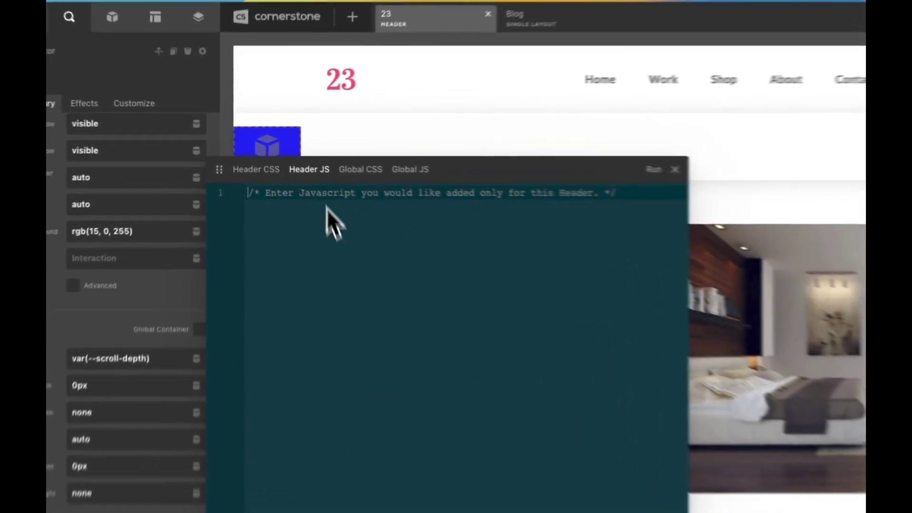
{"action": "key", "text": "super+v"}
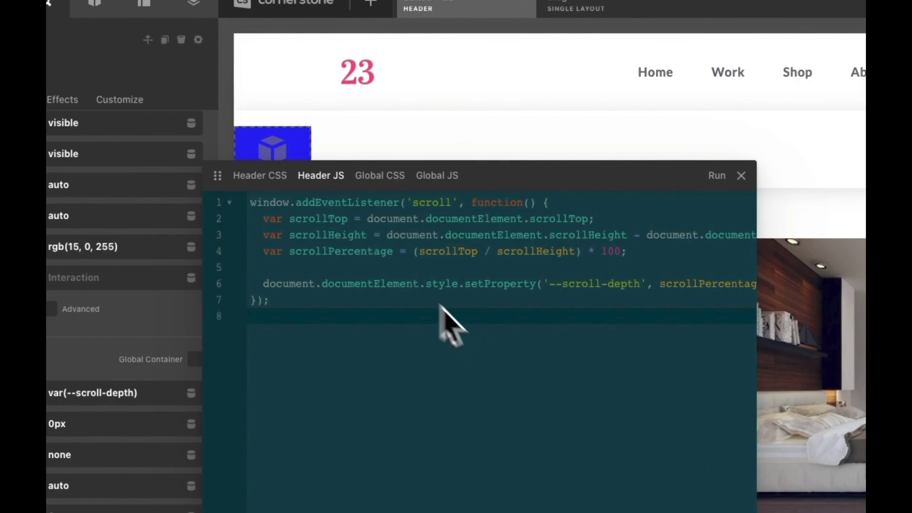
{"action": "left_click_drag", "start_coordinate": [288, 203], "coordinate": [565, 251]}
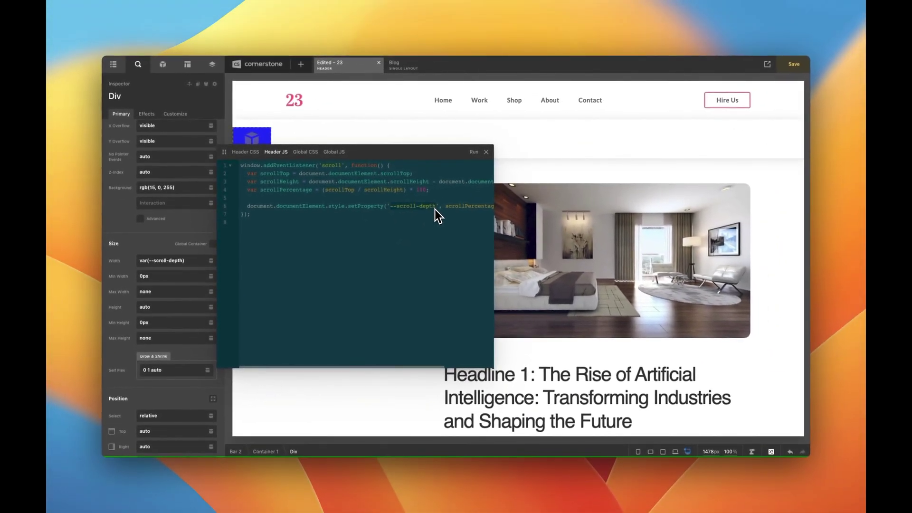
{"action": "left_click", "coordinate": [486, 152]}
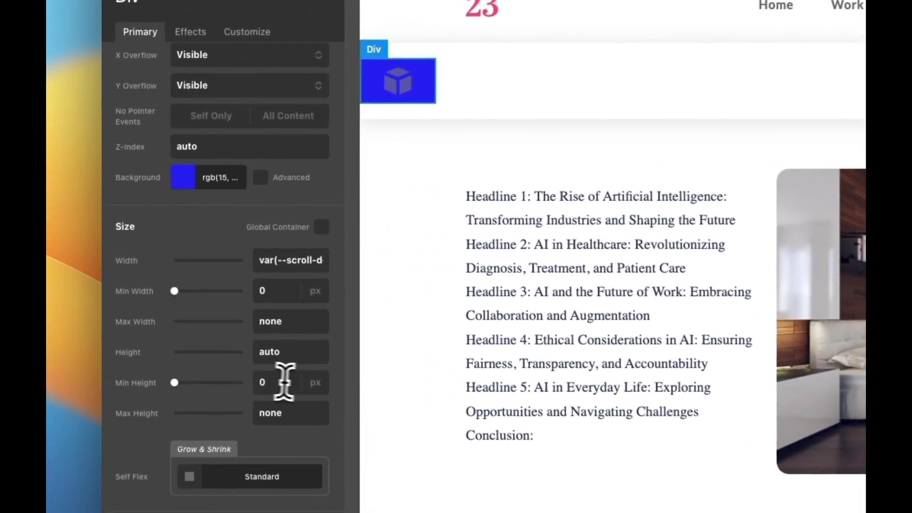
Step: Set the blue Div's Min Height to 5px
{"action": "left_click", "coordinate": [195, 292]}
{"action": "double_click", "coordinate": [288, 387]}
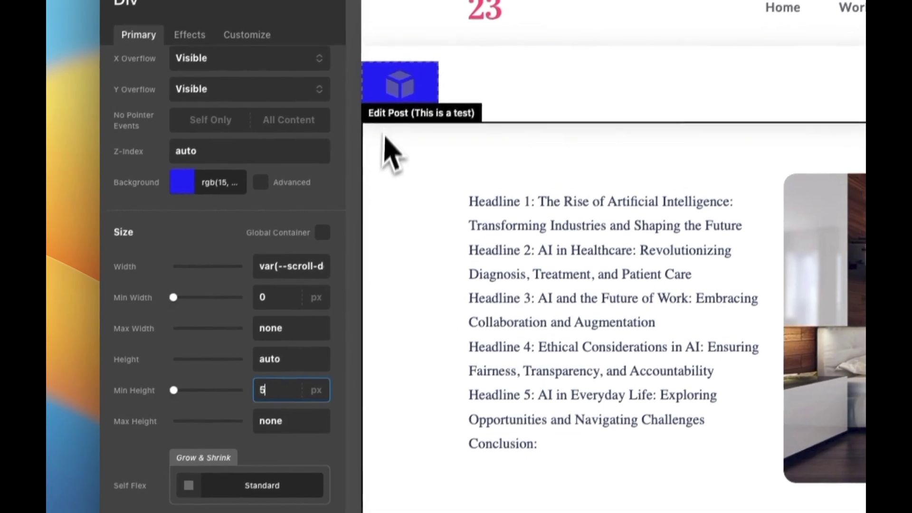
{"action": "left_click", "coordinate": [569, 117]}
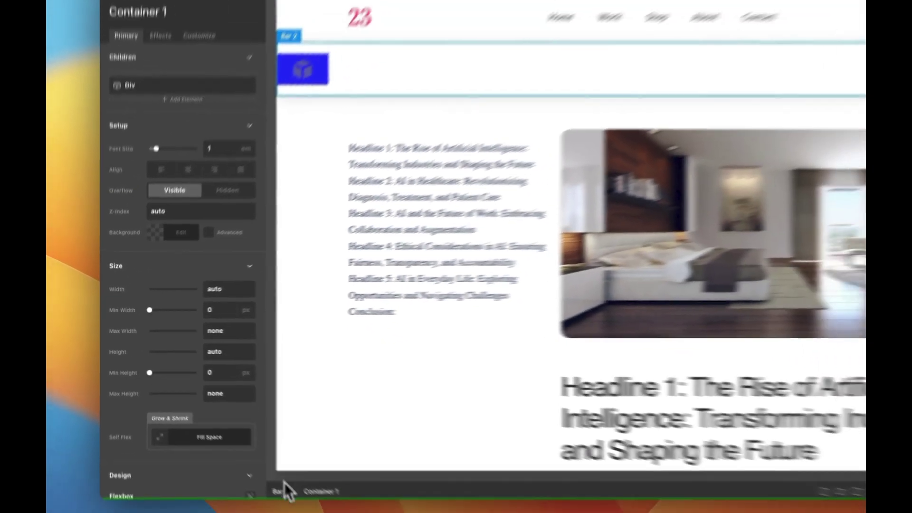
Step: Set Bar 2's height to 5px, save the header, and open the live site
{"action": "left_click", "coordinate": [285, 488]}
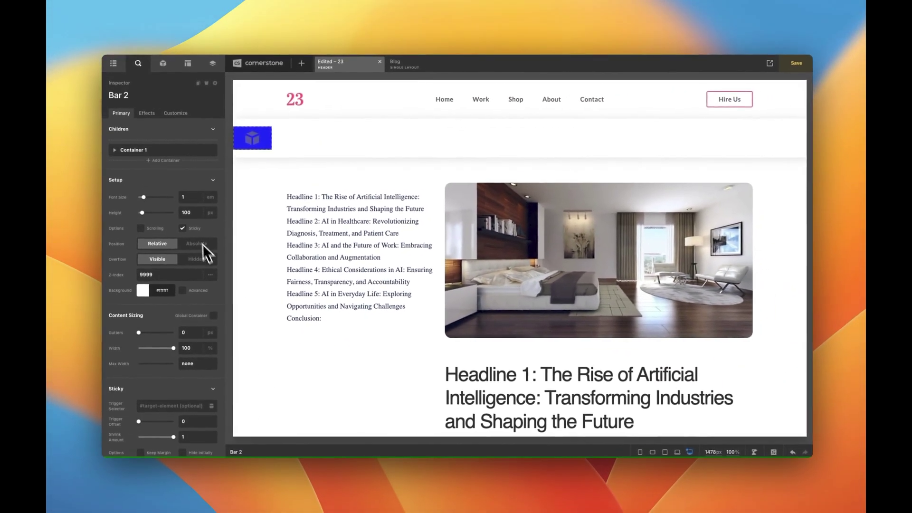
{"action": "left_click", "coordinate": [195, 209]}
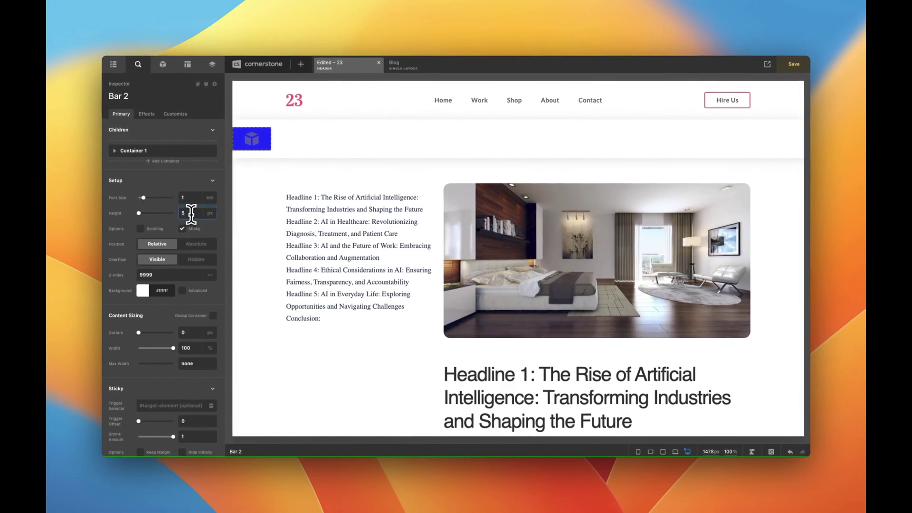
{"action": "type", "text": "5"}
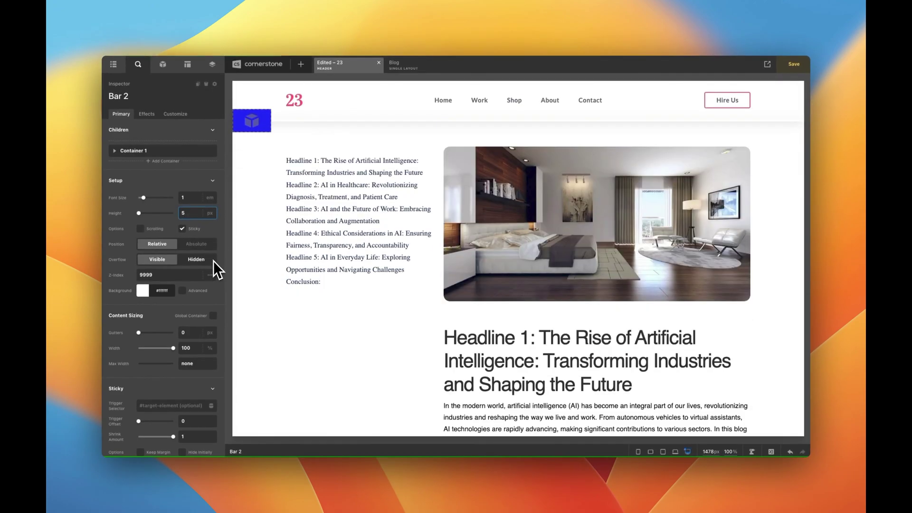
{"action": "key", "text": "super+s"}
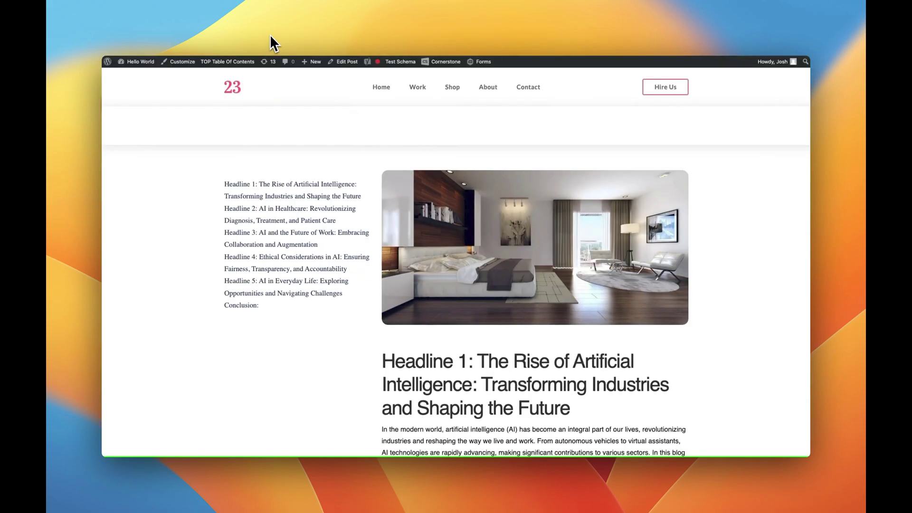
{"action": "left_click", "coordinate": [270, 35]}
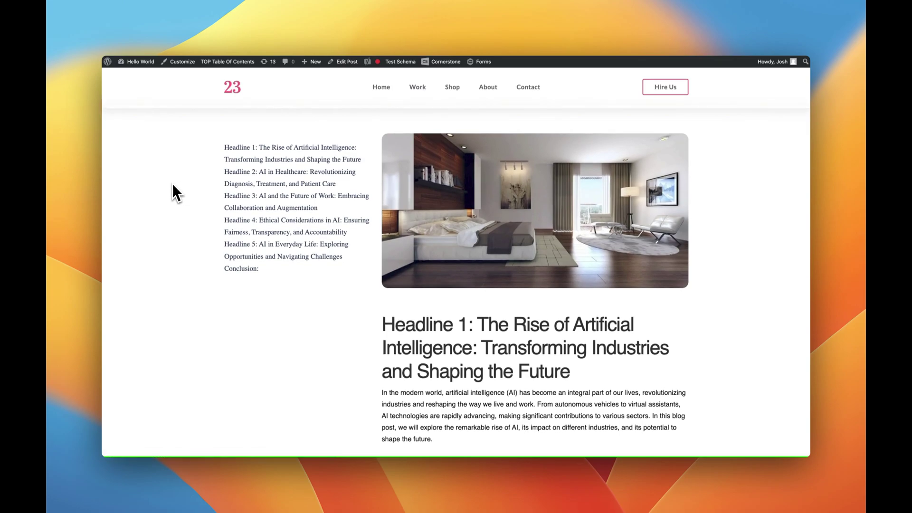
{"action": "scroll", "coordinate": [173, 186], "scroll_direction": "down", "scroll_amount": 2}
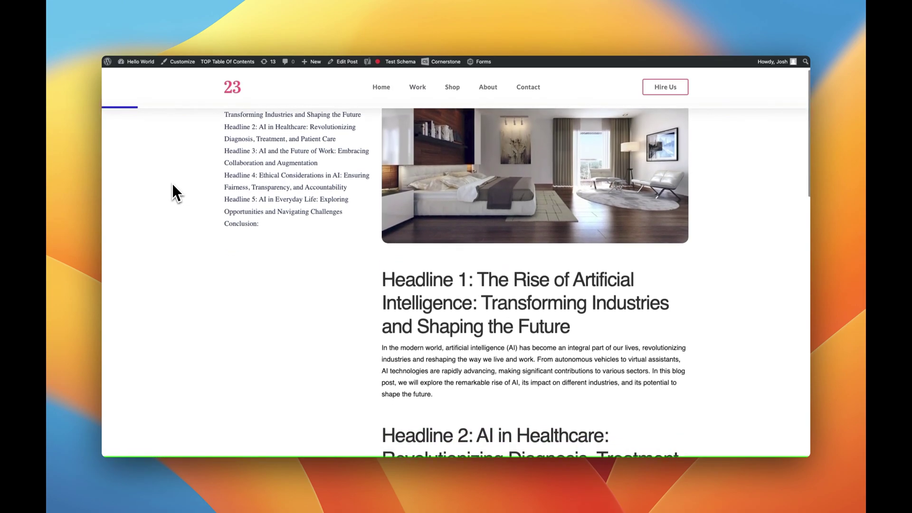
{"action": "scroll", "coordinate": [172, 184], "scroll_direction": "up", "scroll_amount": 2}
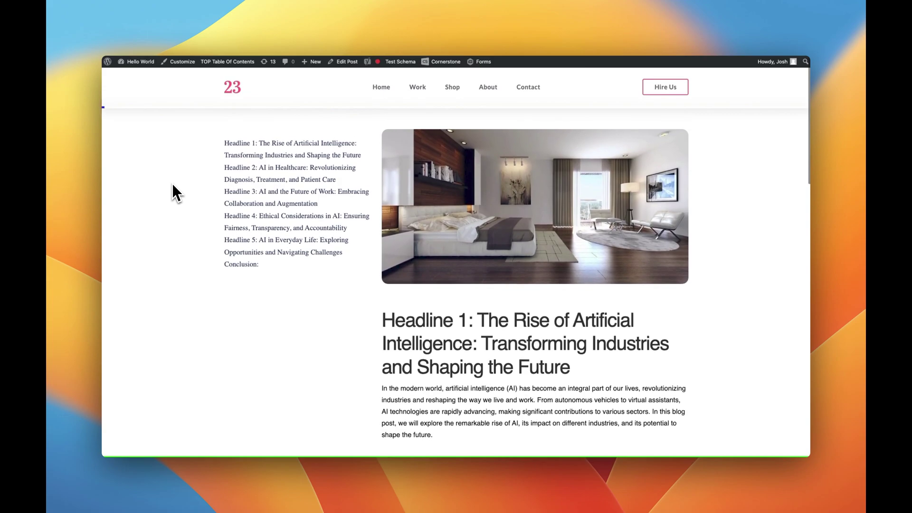
{"action": "scroll", "coordinate": [173, 184], "scroll_direction": "down", "scroll_amount": 5}
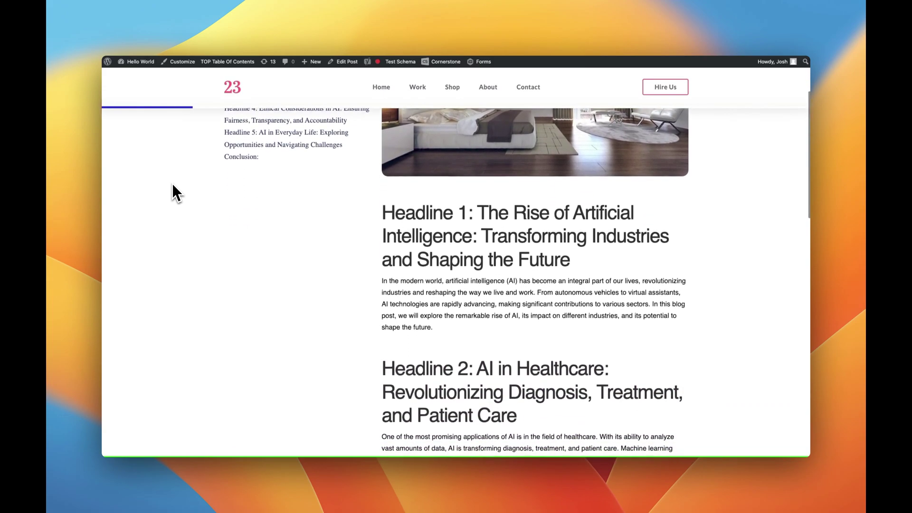
{"action": "scroll", "coordinate": [173, 185], "scroll_direction": "down", "scroll_amount": 15}
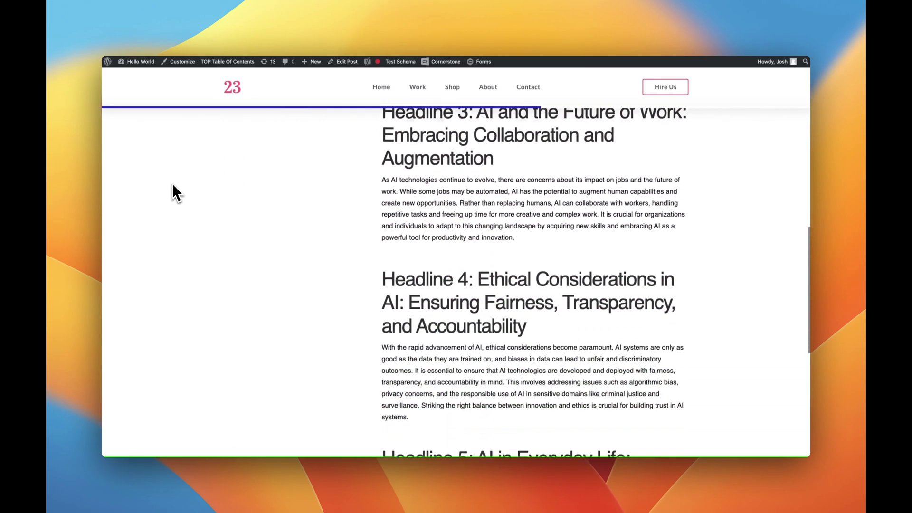
{"action": "scroll", "coordinate": [173, 185], "scroll_direction": "down", "scroll_amount": 10}
{"action": "scroll", "coordinate": [172, 185], "scroll_direction": "up", "scroll_amount": 12}
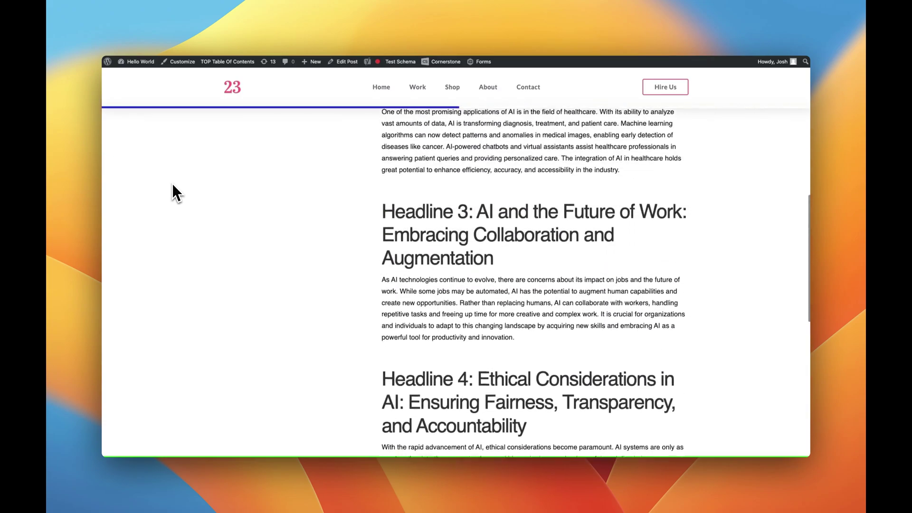
{"action": "scroll", "coordinate": [172, 185], "scroll_direction": "up", "scroll_amount": 20}
{"action": "scroll", "coordinate": [172, 185], "scroll_direction": "down", "scroll_amount": 8}
{"action": "scroll", "coordinate": [172, 185], "scroll_direction": "down", "scroll_amount": 15}
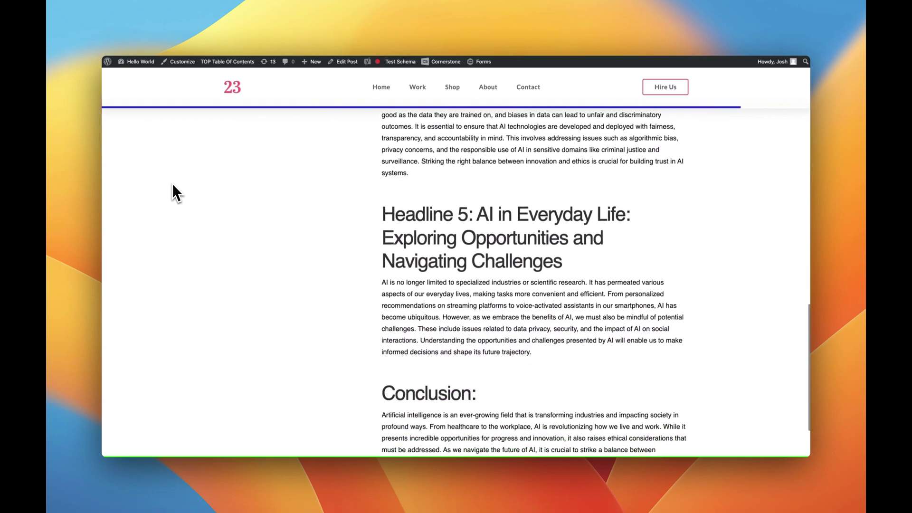
{"action": "scroll", "coordinate": [173, 186], "scroll_direction": "up", "scroll_amount": 20}
{"action": "scroll", "coordinate": [175, 182], "scroll_direction": "down", "scroll_amount": 6}
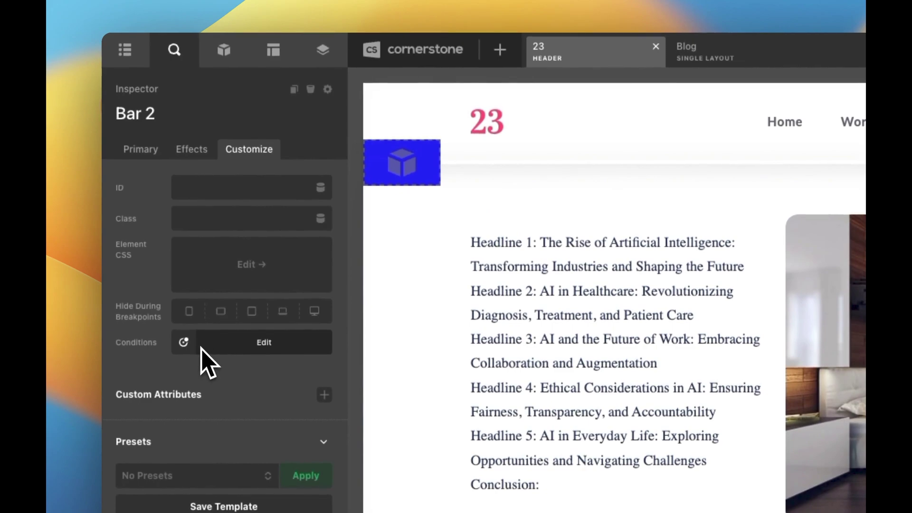
Step: Give Bar 2 a display condition group: Post Type is Post
{"action": "left_click", "coordinate": [201, 347]}
{"action": "left_click", "coordinate": [234, 297]}
{"action": "left_click", "coordinate": [224, 302]}
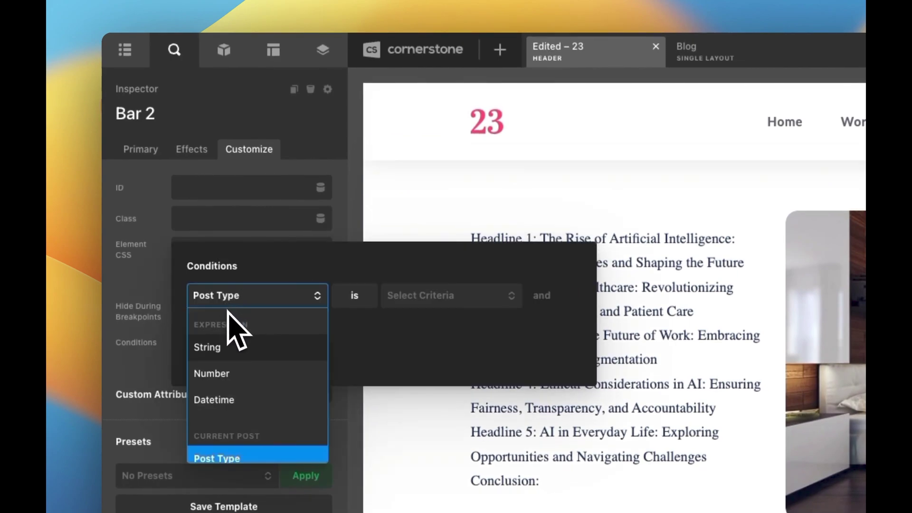
{"action": "scroll", "coordinate": [240, 332], "scroll_direction": "down", "scroll_amount": 4}
{"action": "left_click", "coordinate": [240, 361]}
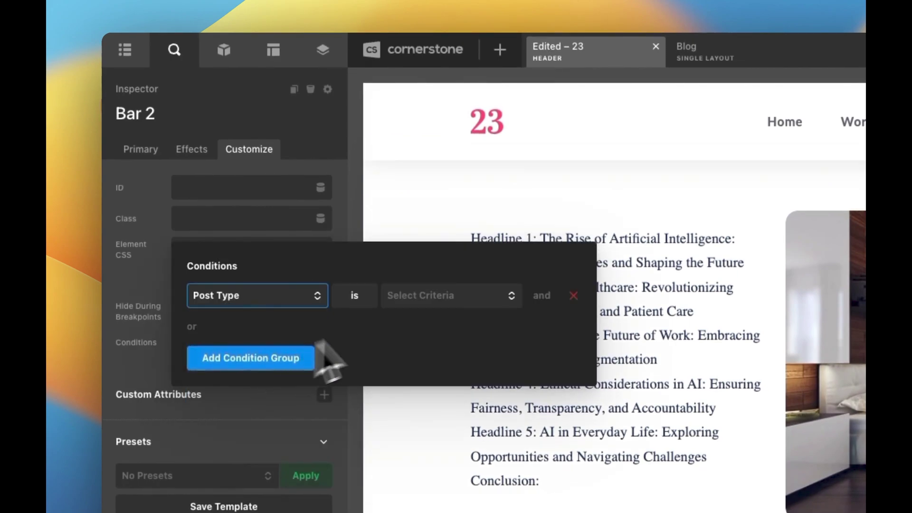
{"action": "left_click", "coordinate": [409, 299]}
{"action": "left_click", "coordinate": [408, 346]}
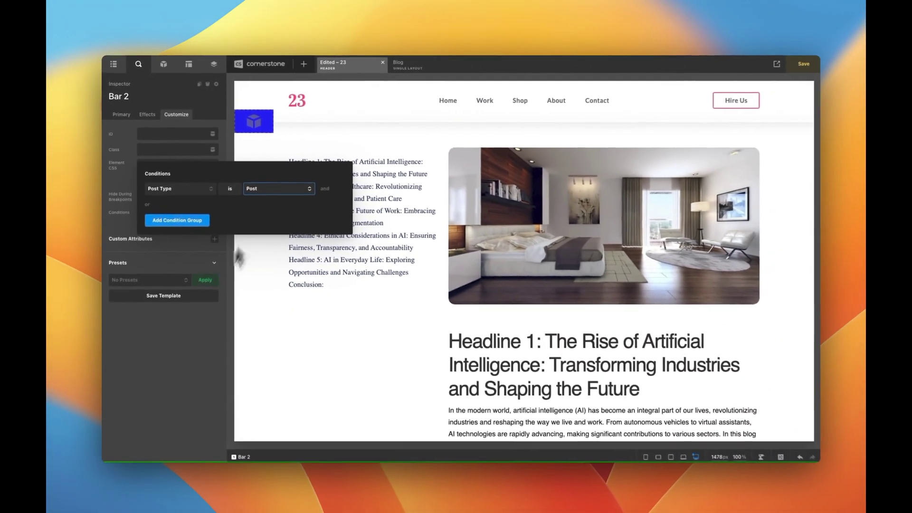
{"action": "left_click", "coordinate": [381, 496]}
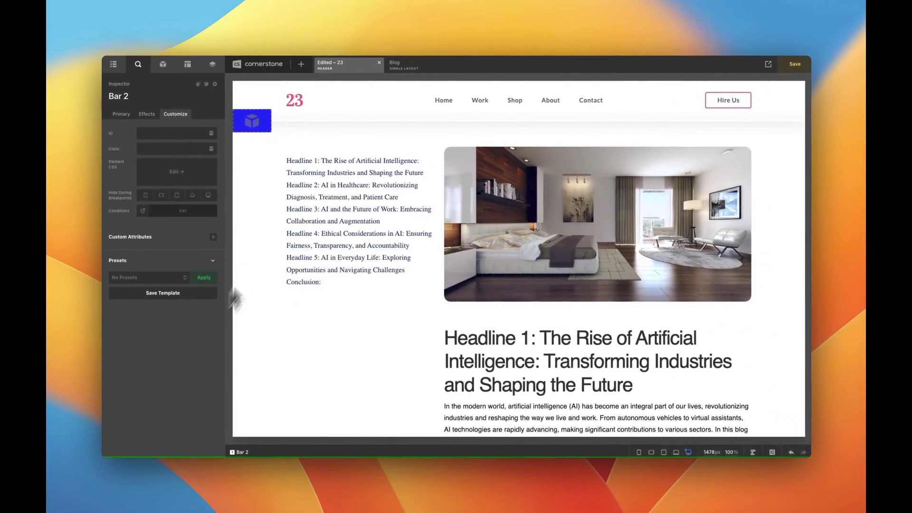